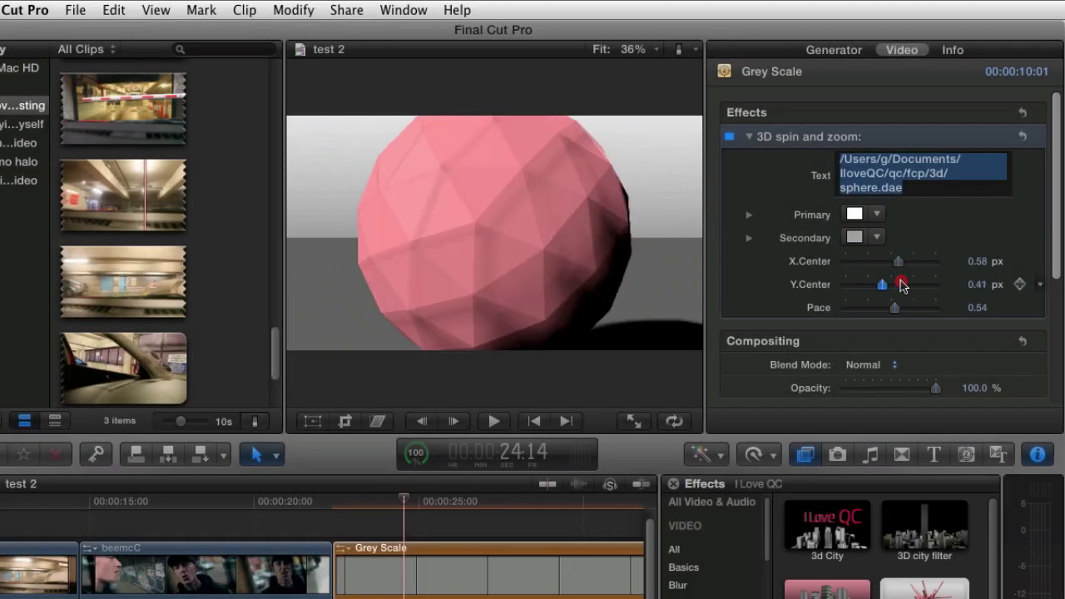
Nudge the sphere's vertical centre to 0.15, then pause playback of the finished effect.
{"action": "mouse_move", "coordinate": [883, 308]}
{"action": "left_mouse_down"}
{"action": "mouse_move", "coordinate": [892, 311]}
{"action": "mouse_move", "coordinate": [881, 309]}
{"action": "left_mouse_up"}
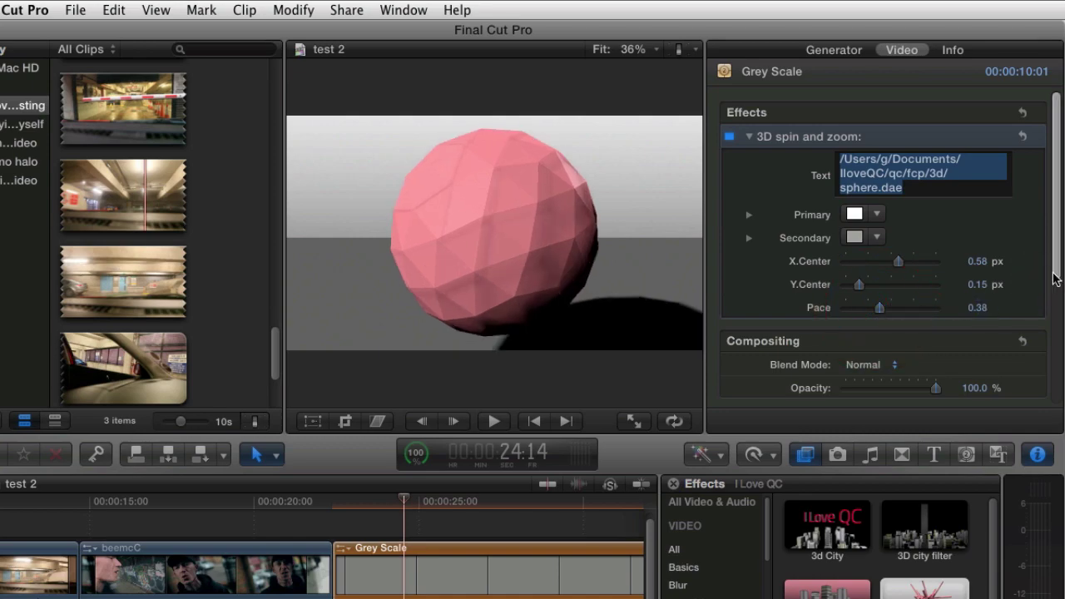
{"action": "scroll", "coordinate": [1040, 291], "scroll_direction": "down", "scroll_amount": 2}
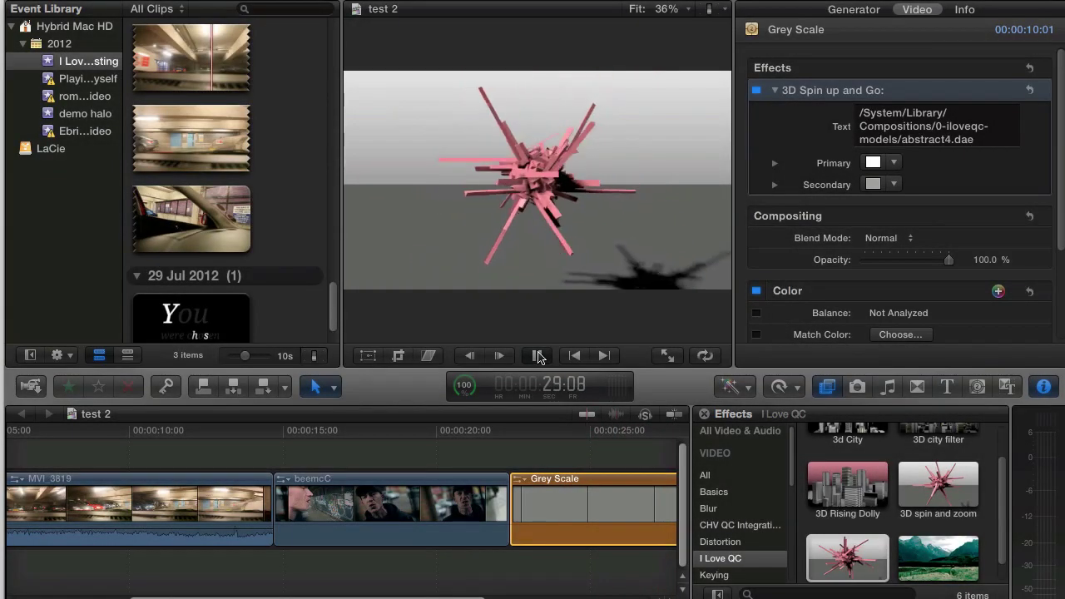
{"action": "left_click", "coordinate": [538, 356]}
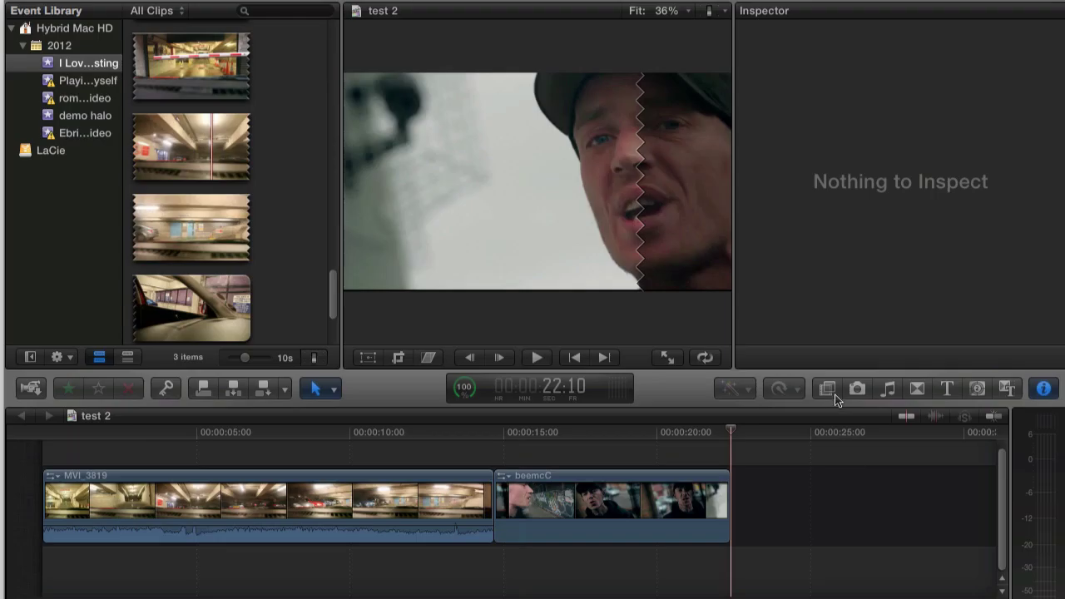
Place a Grey Scale solid from the Solids generators right after the beemcC clip.
{"action": "left_click", "coordinate": [827, 388]}
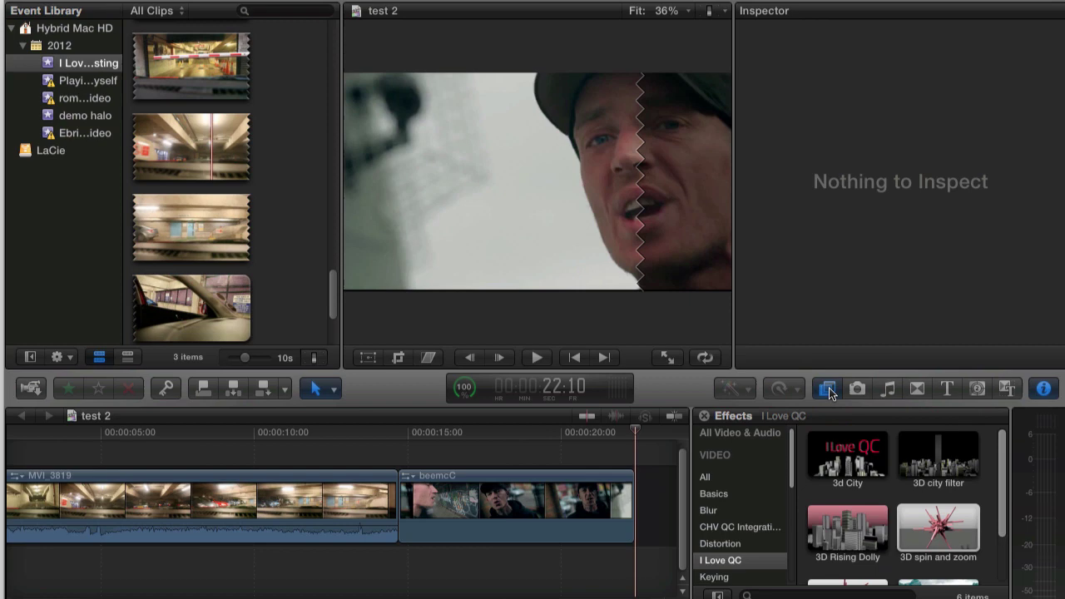
{"action": "left_click", "coordinate": [932, 529]}
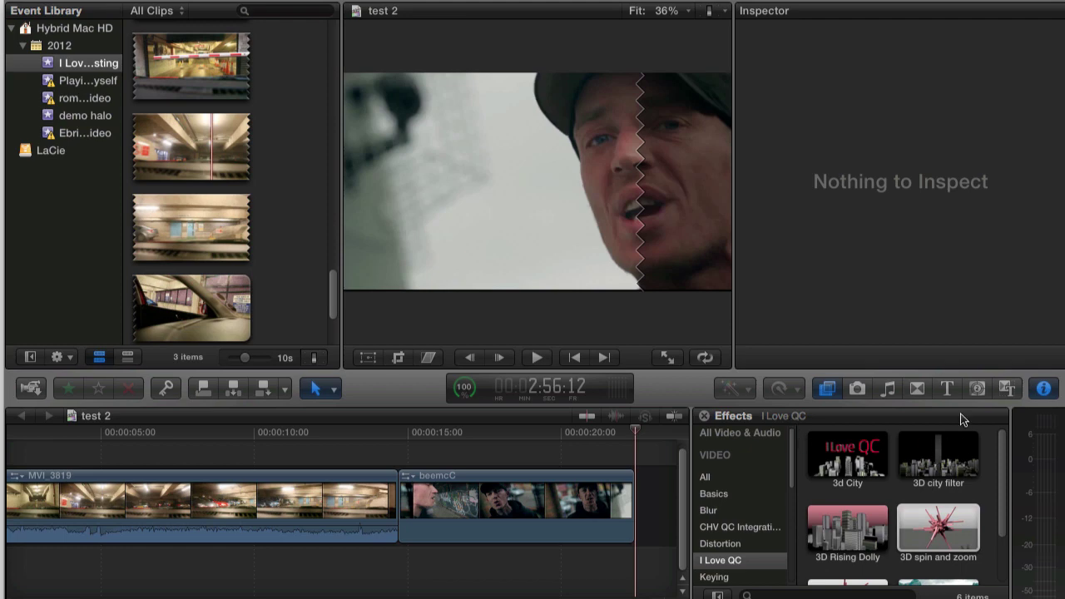
{"action": "left_click", "coordinate": [978, 391]}
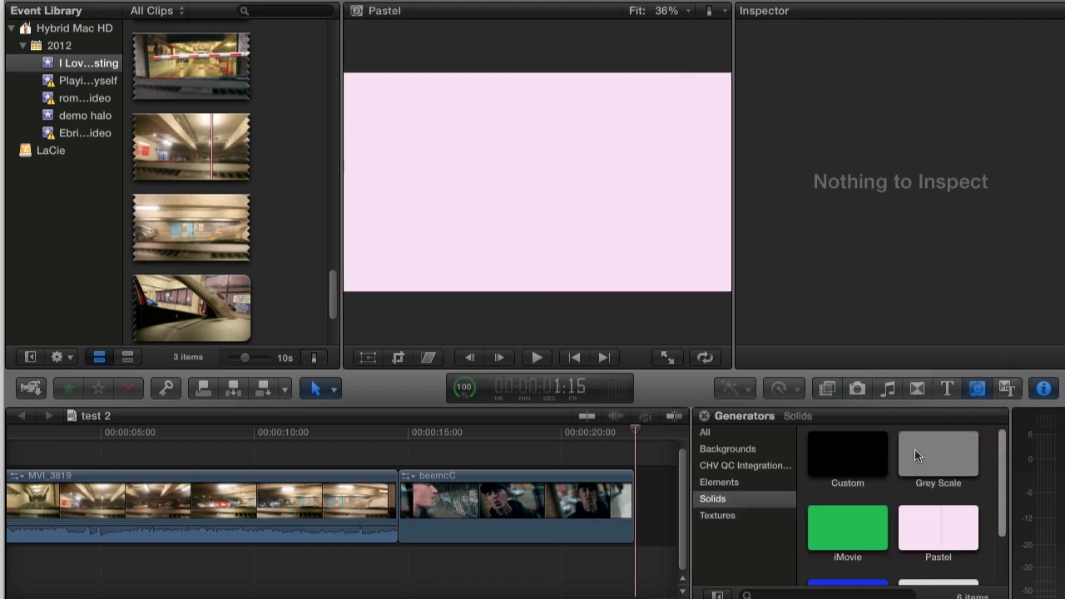
{"action": "left_click_drag", "start_coordinate": [930, 449], "coordinate": [648, 505]}
{"action": "scroll", "coordinate": [558, 524], "scroll_direction": "right", "scroll_amount": 5}
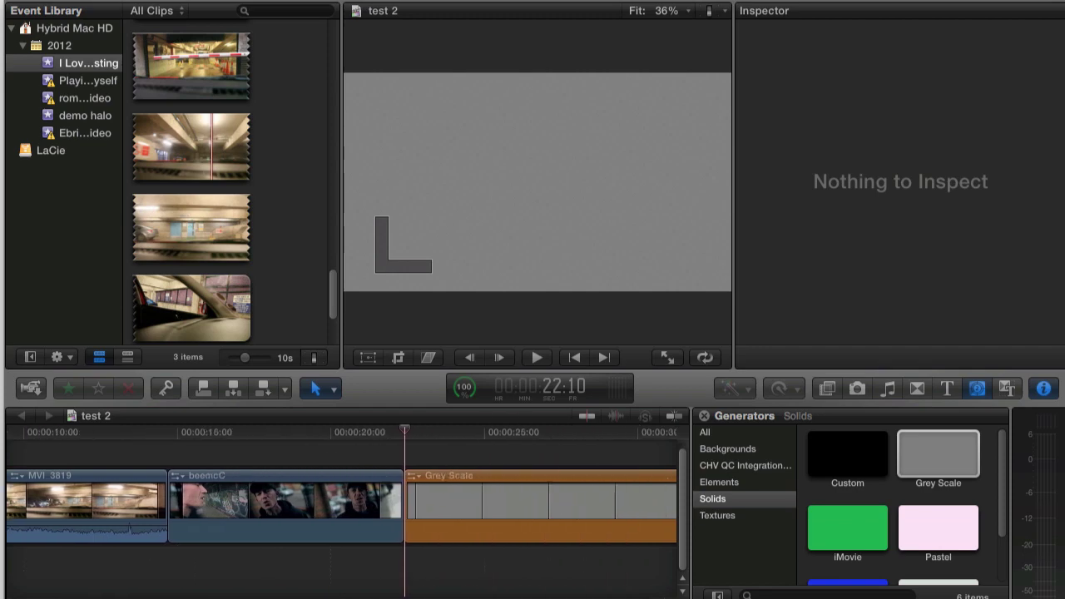
{"action": "left_click", "coordinate": [828, 389]}
Apply 3D spin and zoom to the Grey Scale clip and select that clip.
{"action": "left_click_drag", "start_coordinate": [945, 535], "coordinate": [541, 495]}
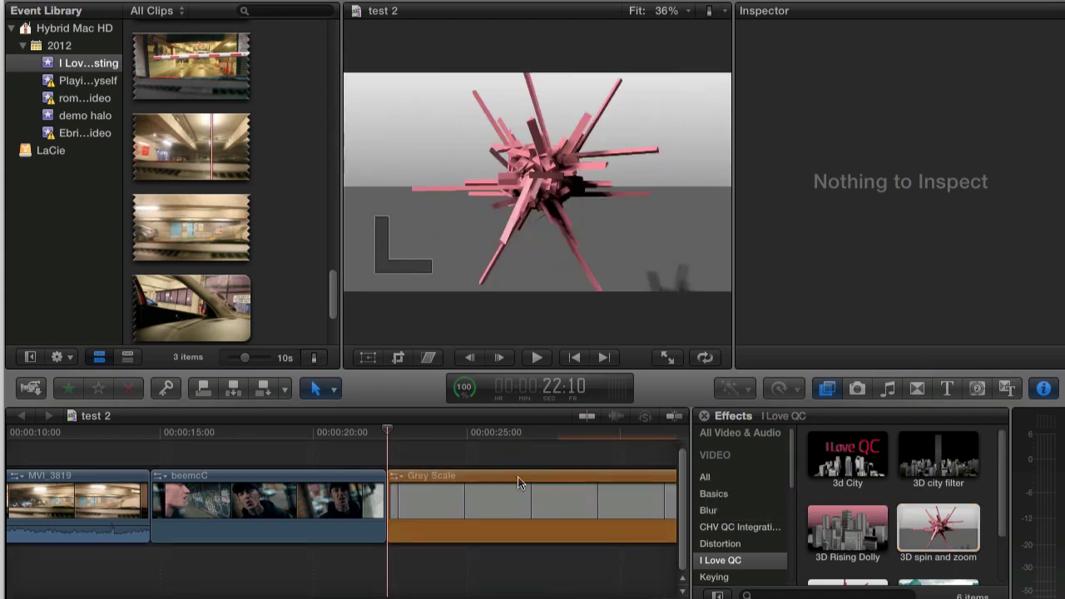
{"action": "left_click", "coordinate": [414, 441]}
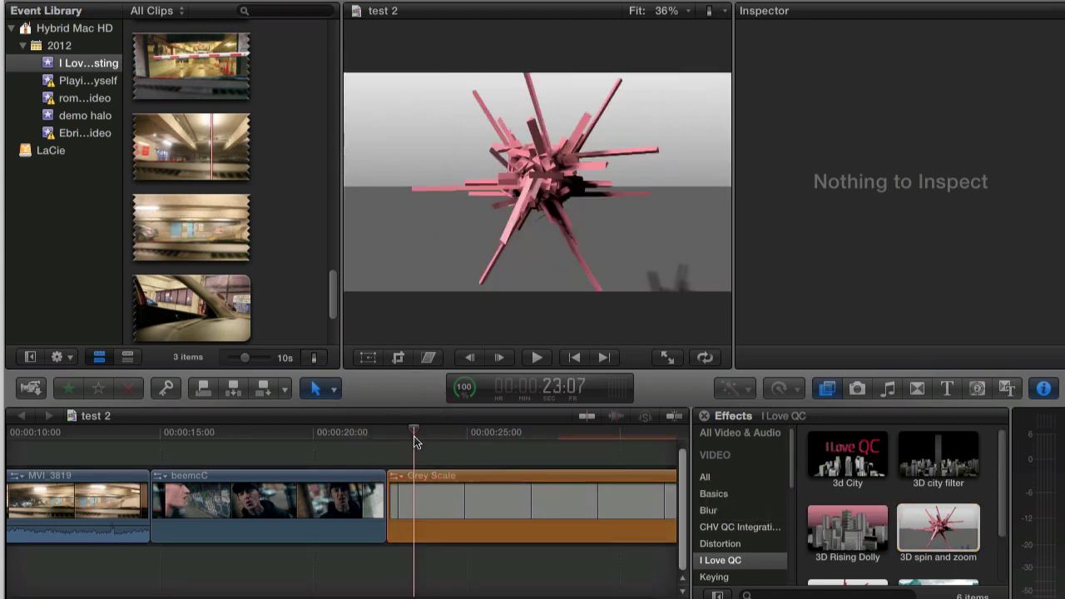
{"action": "left_click", "coordinate": [452, 500]}
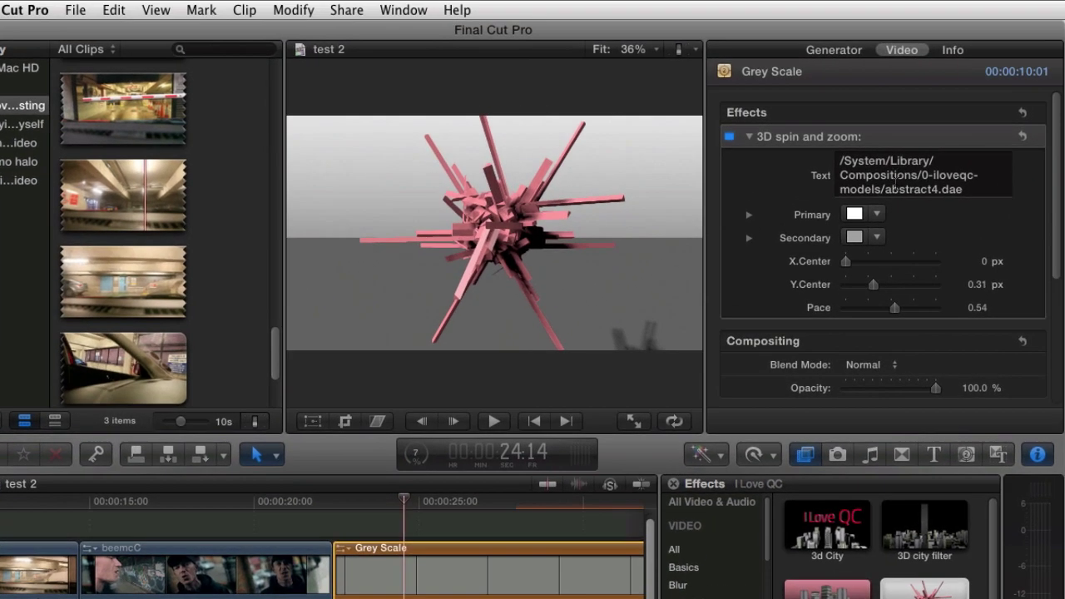
Delete the existing model file path from the effect's Text field.
{"action": "left_click", "coordinate": [913, 141]}
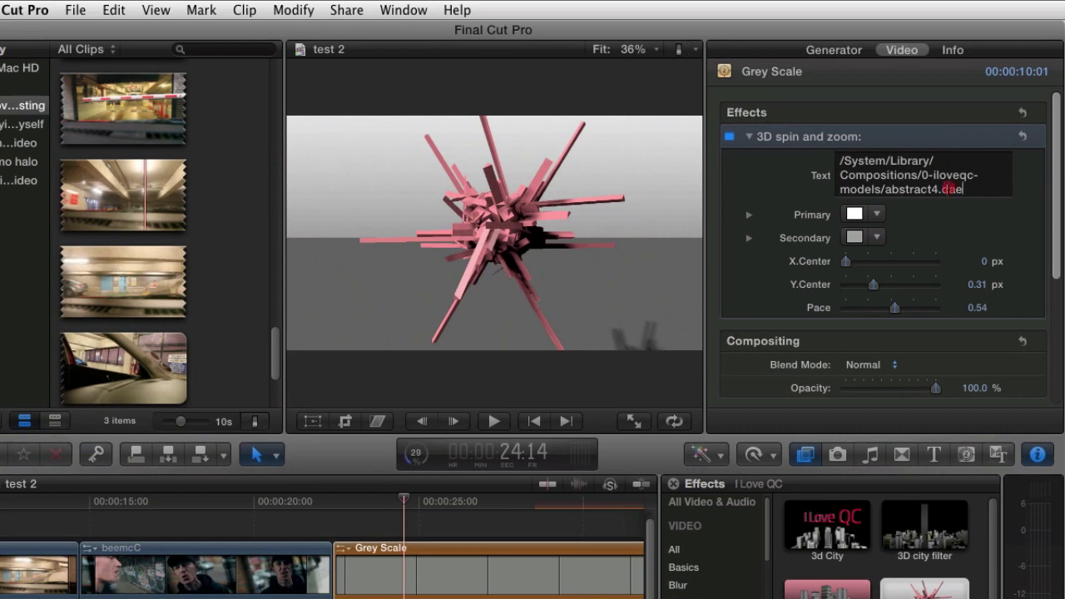
{"action": "left_click_drag", "start_coordinate": [949, 188], "coordinate": [836, 140]}
{"action": "key", "text": "BackSpace"}
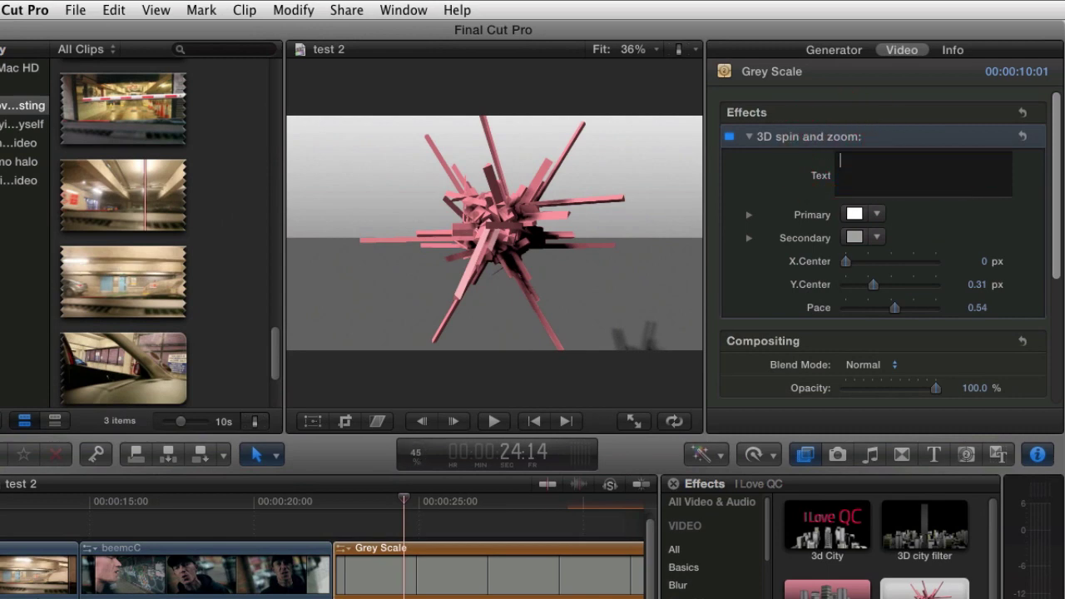
Drag sphere.dae from the Finder 3d folder into the effect's model path field.
{"action": "left_click_drag", "start_coordinate": [1064, 238], "coordinate": [782, 235]}
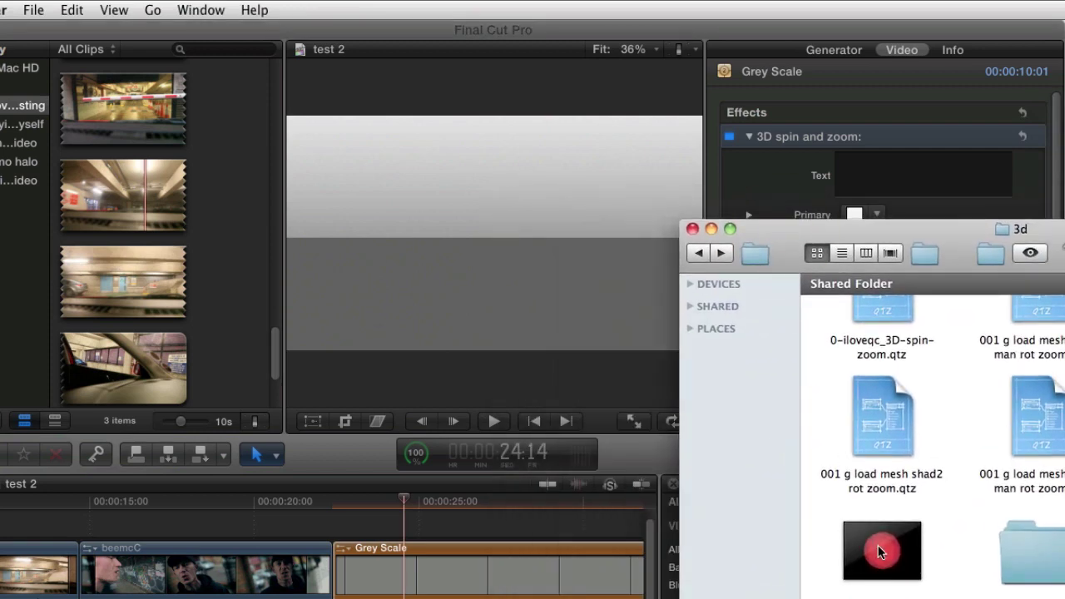
{"action": "left_click_drag", "start_coordinate": [879, 559], "coordinate": [869, 176]}
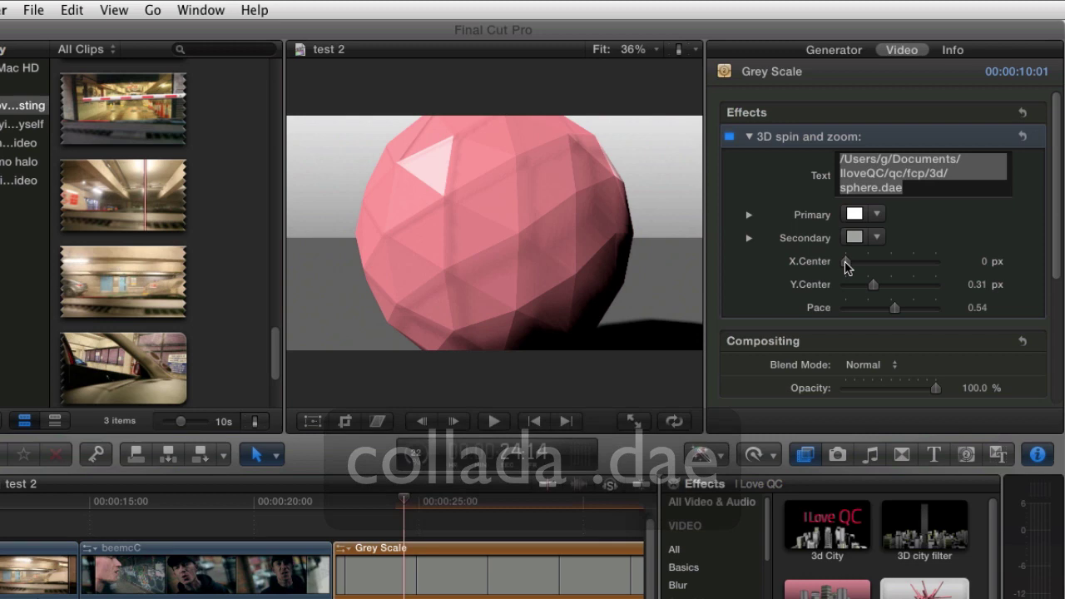
Set the sphere's X.Center to 0.58, Y.Center to 0.15 and Pace to 0.38.
{"action": "left_click", "coordinate": [871, 250]}
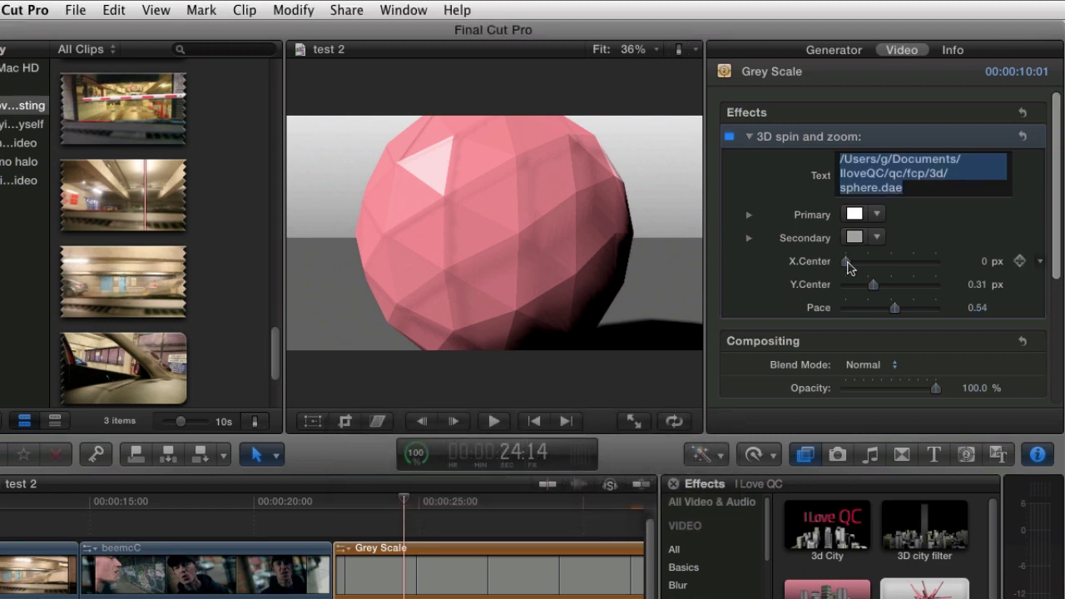
{"action": "left_click_drag", "start_coordinate": [846, 265], "coordinate": [879, 308]}
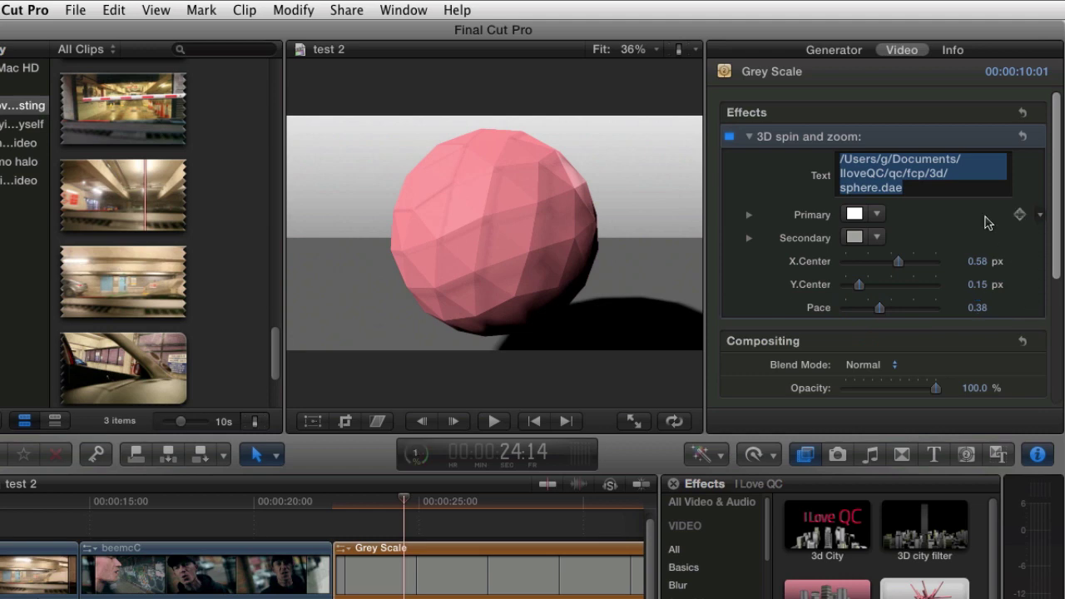
{"action": "left_click", "coordinate": [902, 224]}
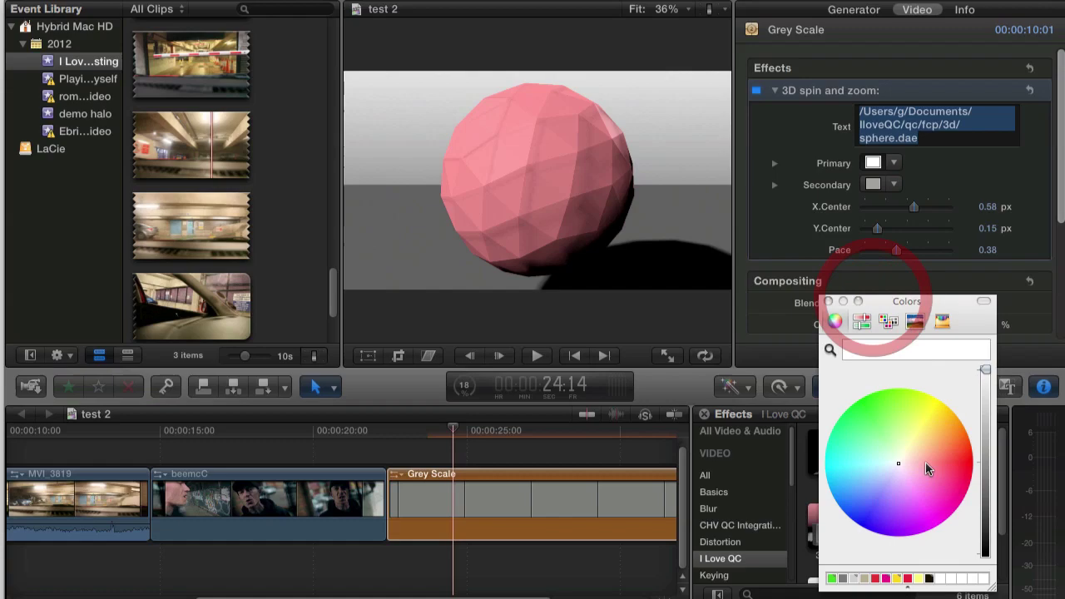
Shift the model's Primary colour toward red, then play the Grey Scale clip.
{"action": "left_click", "coordinate": [925, 463]}
{"action": "mouse_move", "coordinate": [955, 468]}
{"action": "left_mouse_down"}
{"action": "mouse_move", "coordinate": [966, 476]}
{"action": "mouse_move", "coordinate": [934, 472]}
{"action": "left_mouse_up"}
{"action": "left_click", "coordinate": [536, 356]}
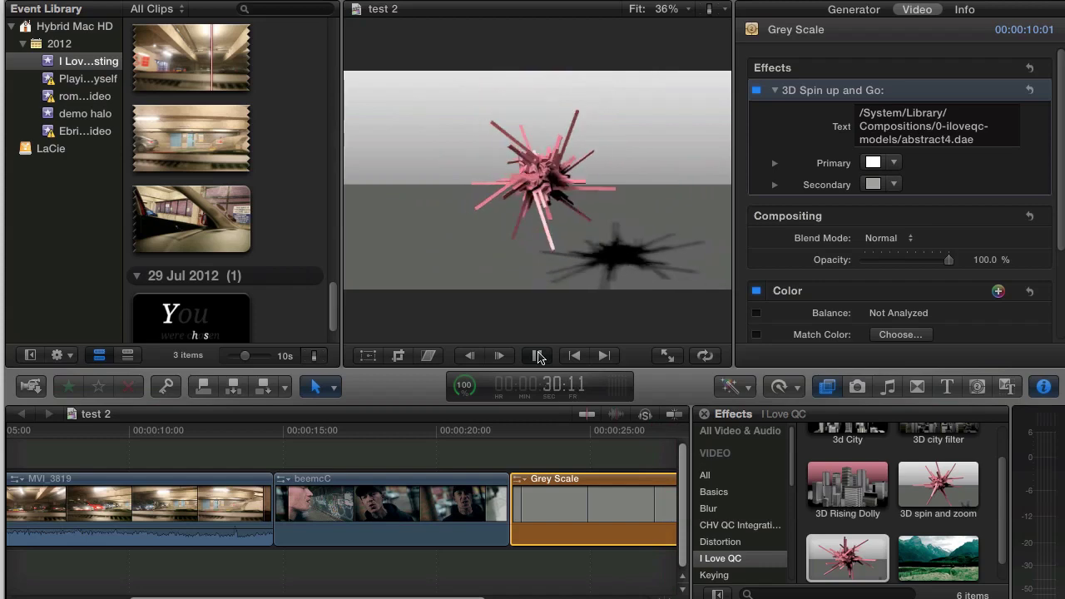
Trim Grey Scale to about 00:00:05:03 and turn the spiky model's Primary colour red.
{"action": "left_click", "coordinate": [538, 355]}
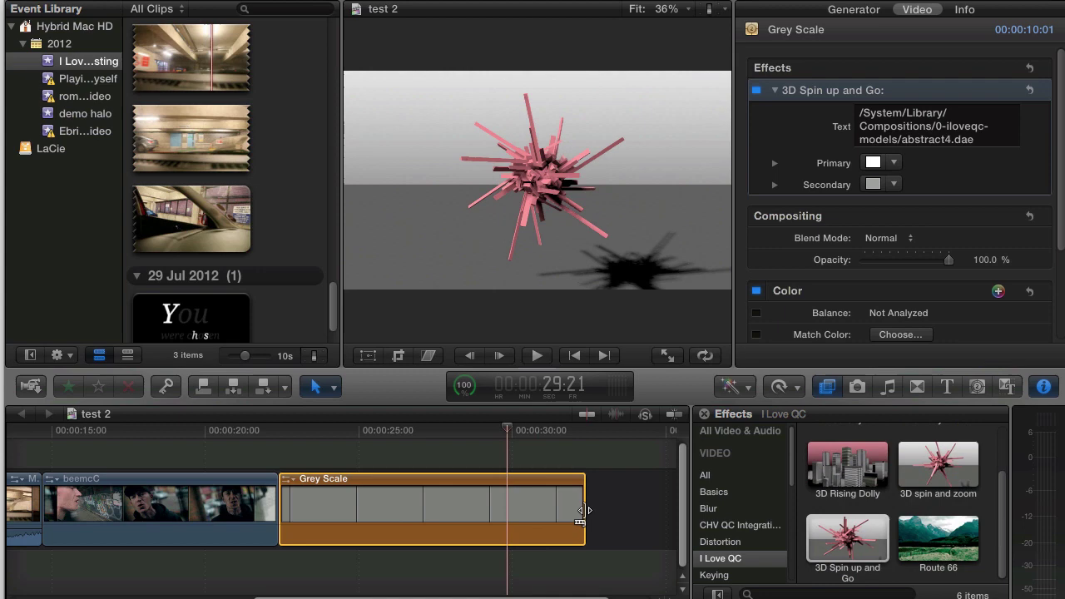
{"action": "key", "text": "t"}
{"action": "left_click_drag", "start_coordinate": [565, 512], "coordinate": [446, 511]}
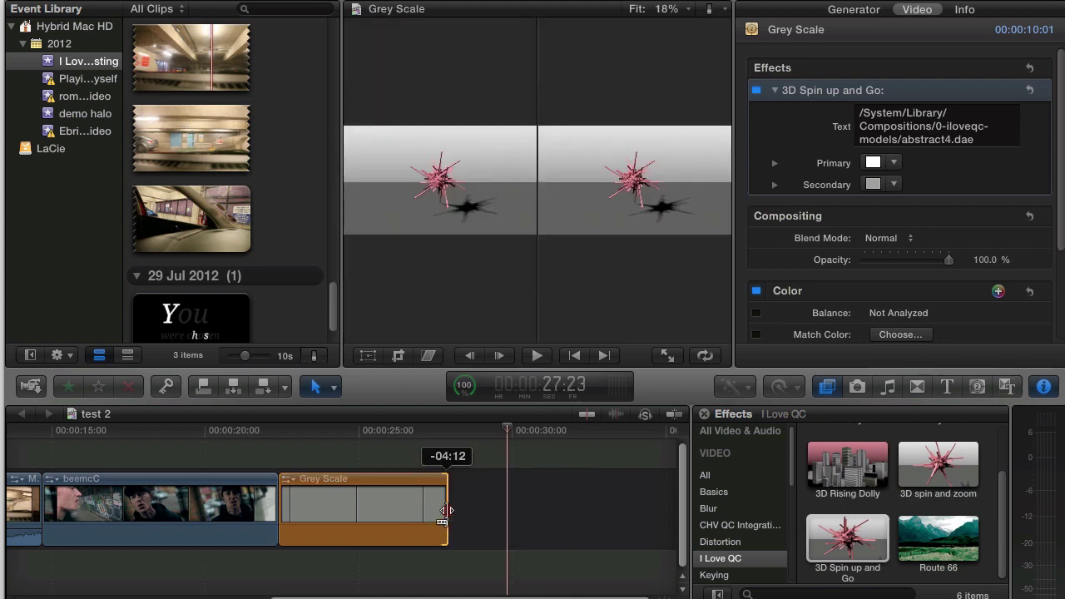
{"action": "left_click_drag", "start_coordinate": [446, 510], "coordinate": [443, 510]}
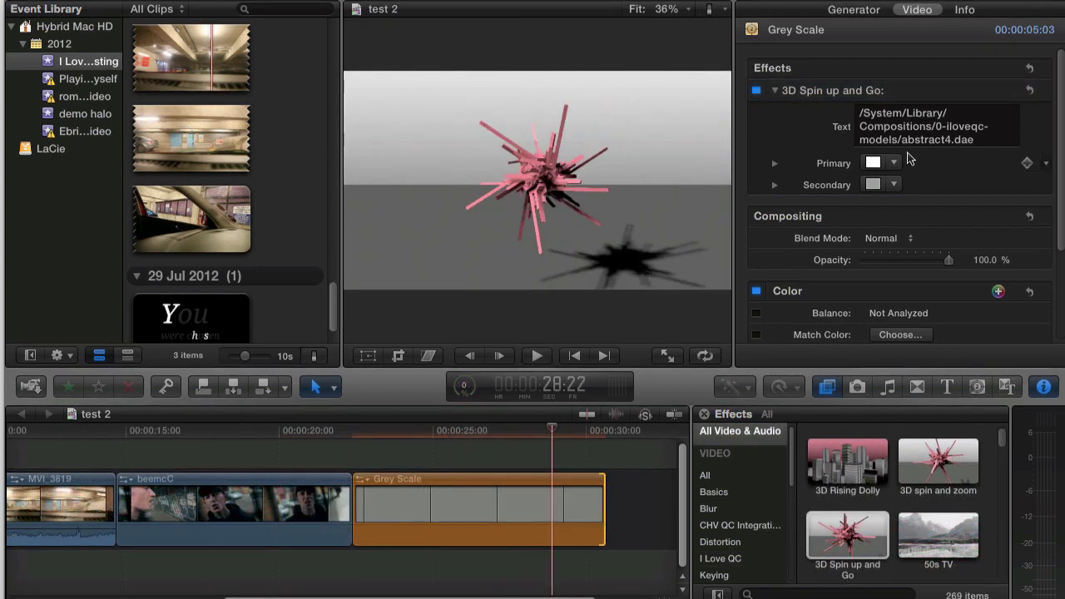
{"action": "left_click", "coordinate": [871, 163]}
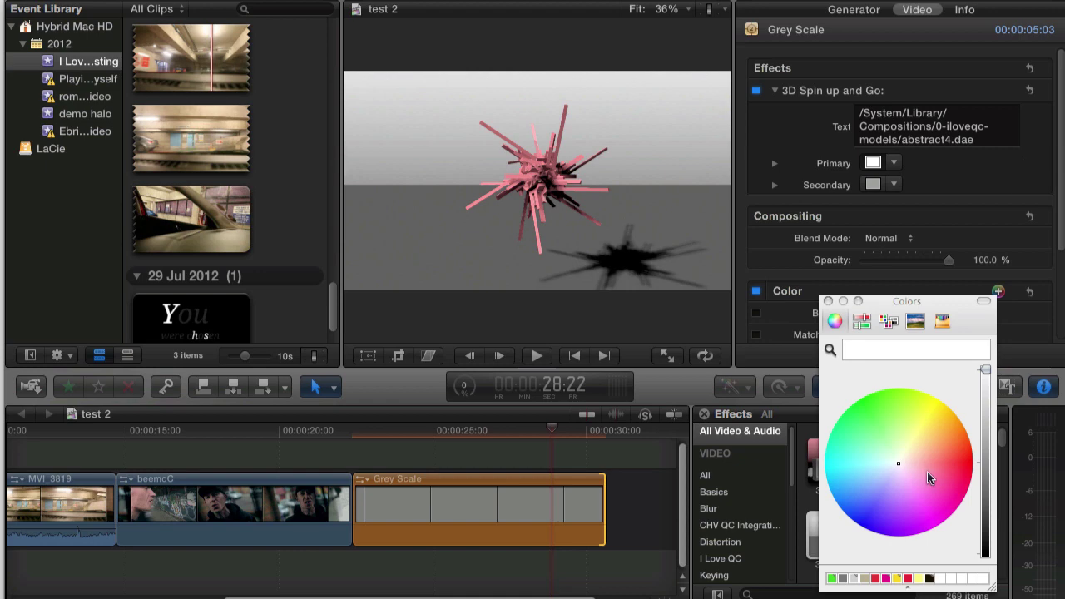
{"action": "left_click_drag", "start_coordinate": [929, 477], "coordinate": [969, 472]}
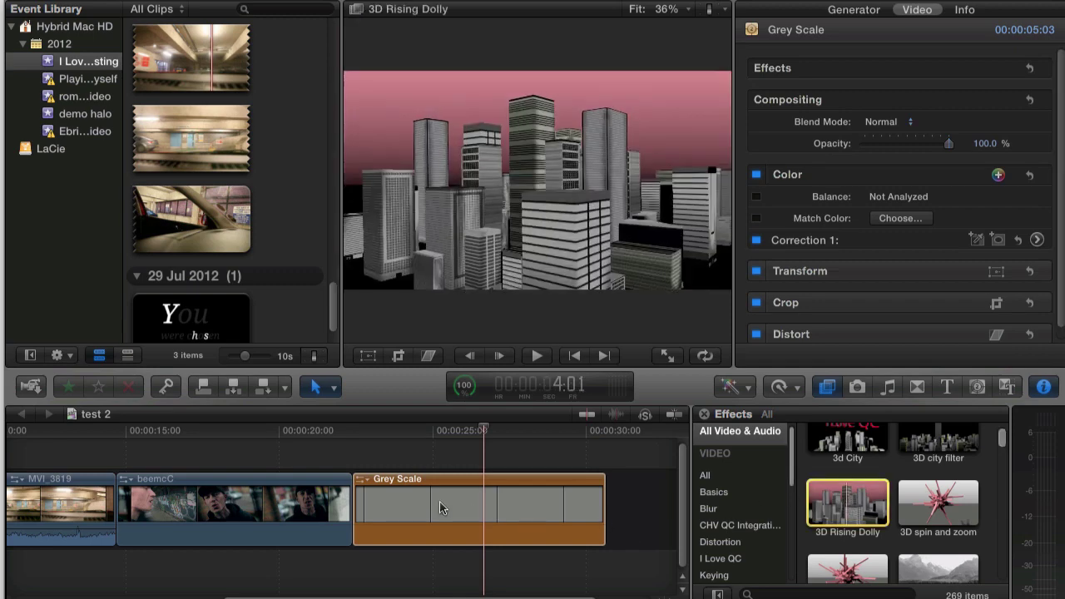
Apply 3D Rising Dolly to Grey Scale, lower its Pace to 0.85, and play from 22:15.
{"action": "left_click_drag", "start_coordinate": [857, 499], "coordinate": [441, 507]}
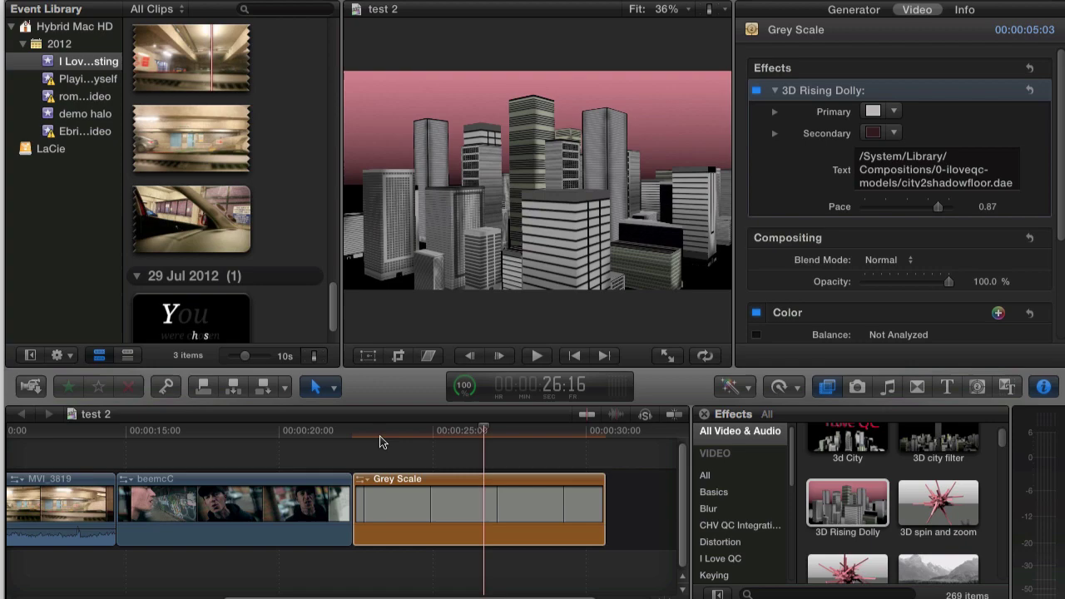
{"action": "left_click", "coordinate": [380, 442]}
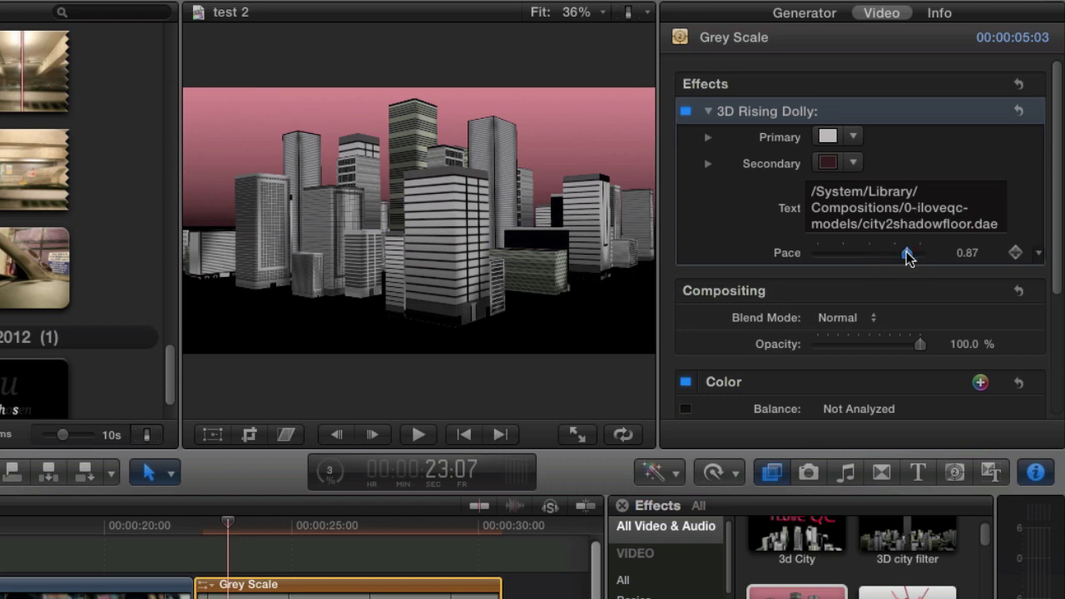
{"action": "left_click_drag", "start_coordinate": [904, 255], "coordinate": [906, 260]}
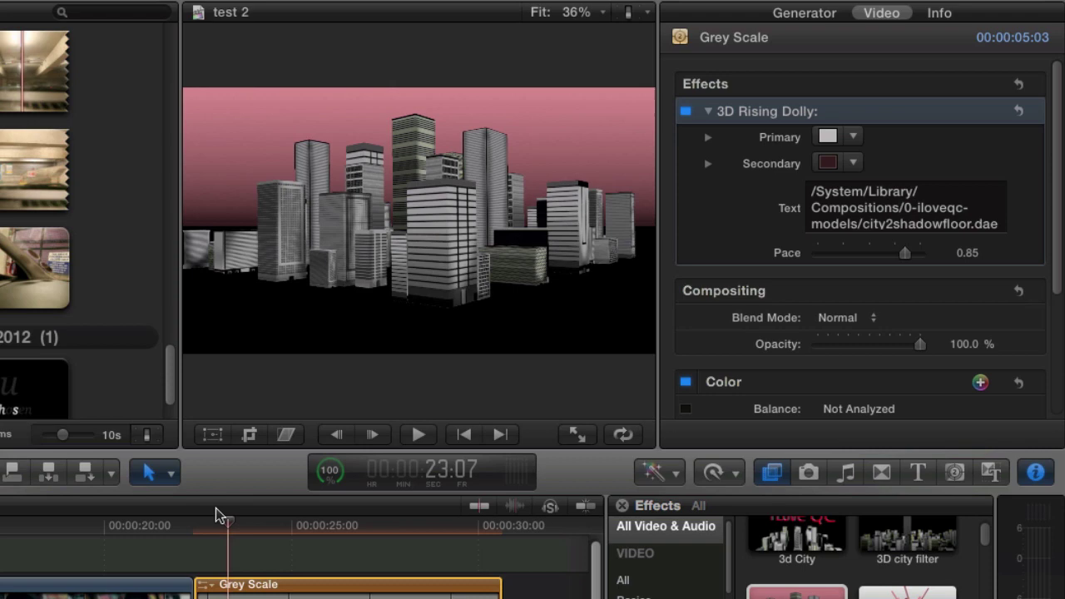
{"action": "left_click", "coordinate": [201, 534]}
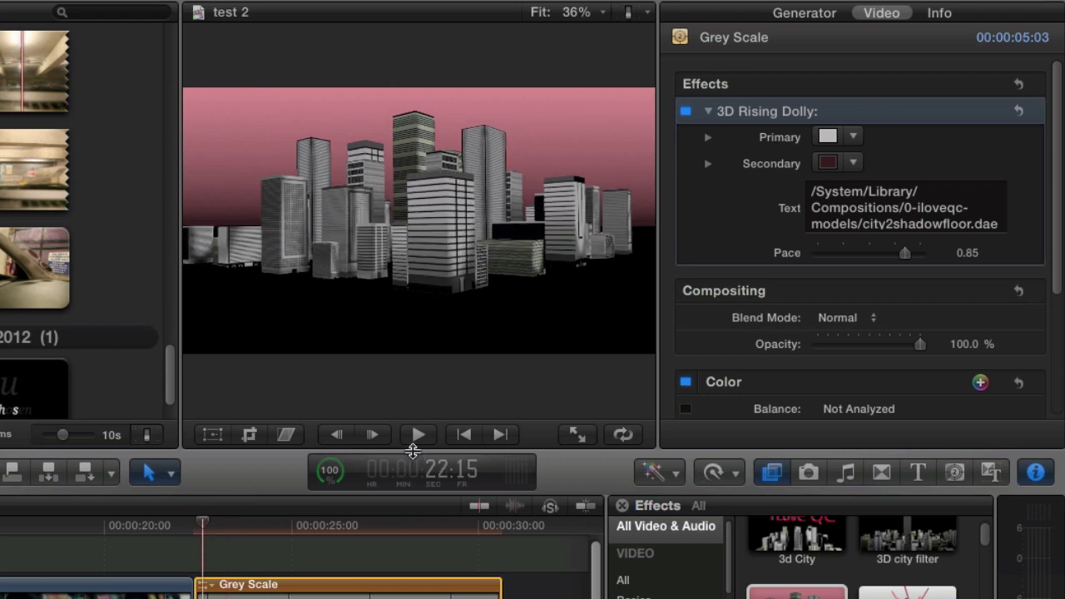
{"action": "key", "text": "space"}
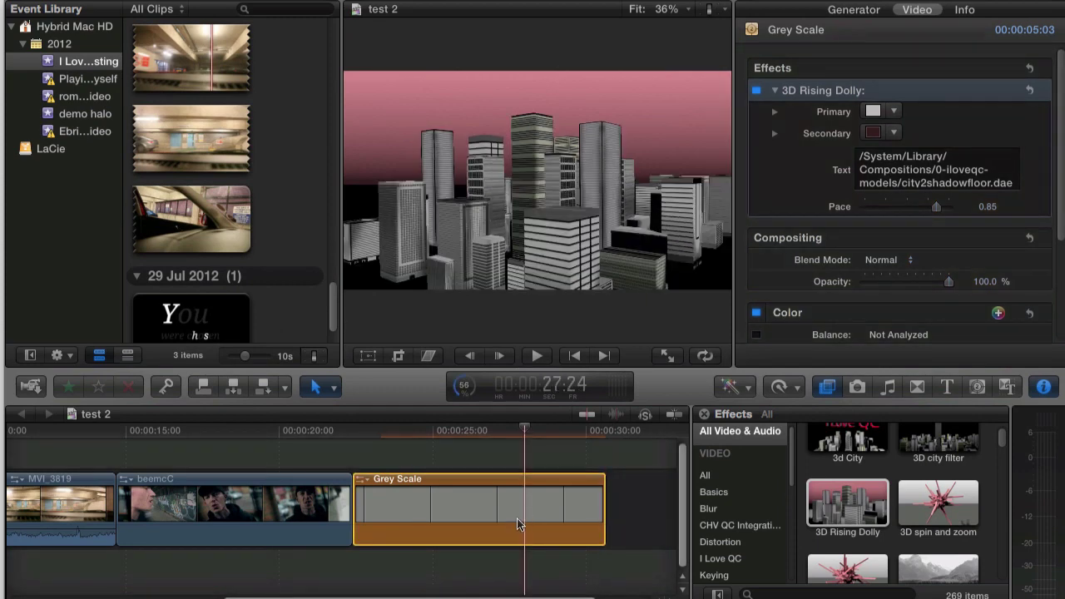
Delete Grey Scale, zoom in on the two clips, and skim back to 15:21.
{"action": "key", "text": "Delete"}
{"action": "key", "text": "super+equal"}
{"action": "key", "text": "super+equal"}
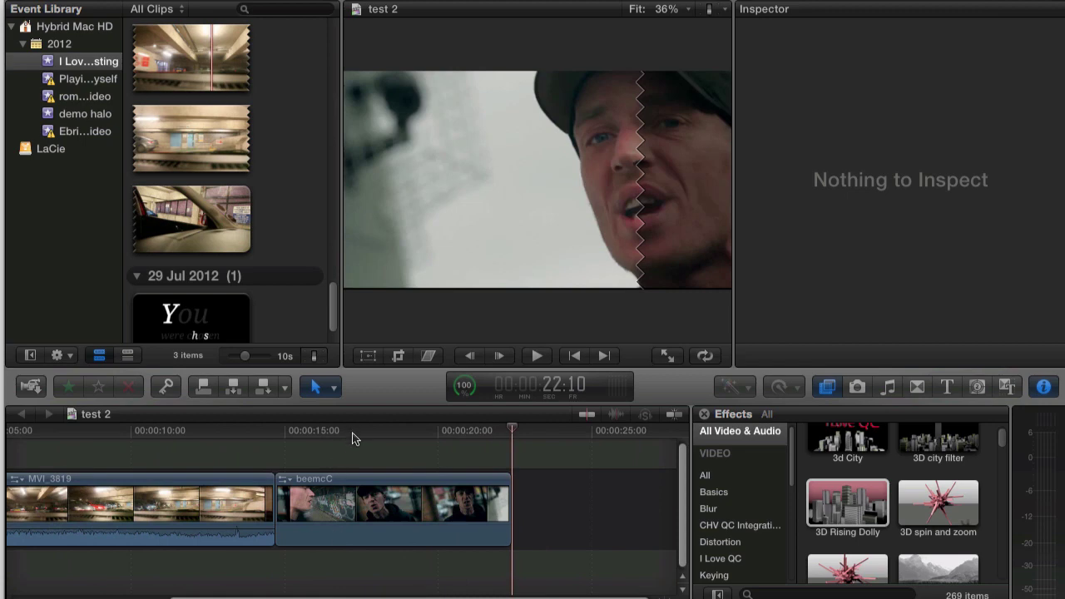
{"action": "left_click_drag", "start_coordinate": [353, 438], "coordinate": [312, 441]}
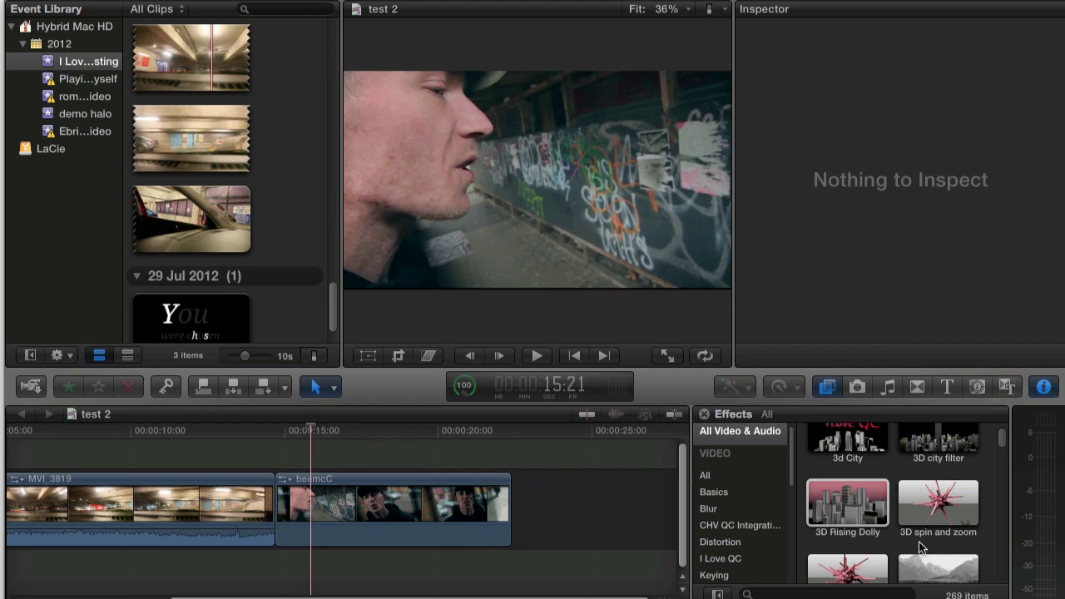
{"action": "scroll", "coordinate": [920, 547], "scroll_direction": "down", "scroll_amount": 3}
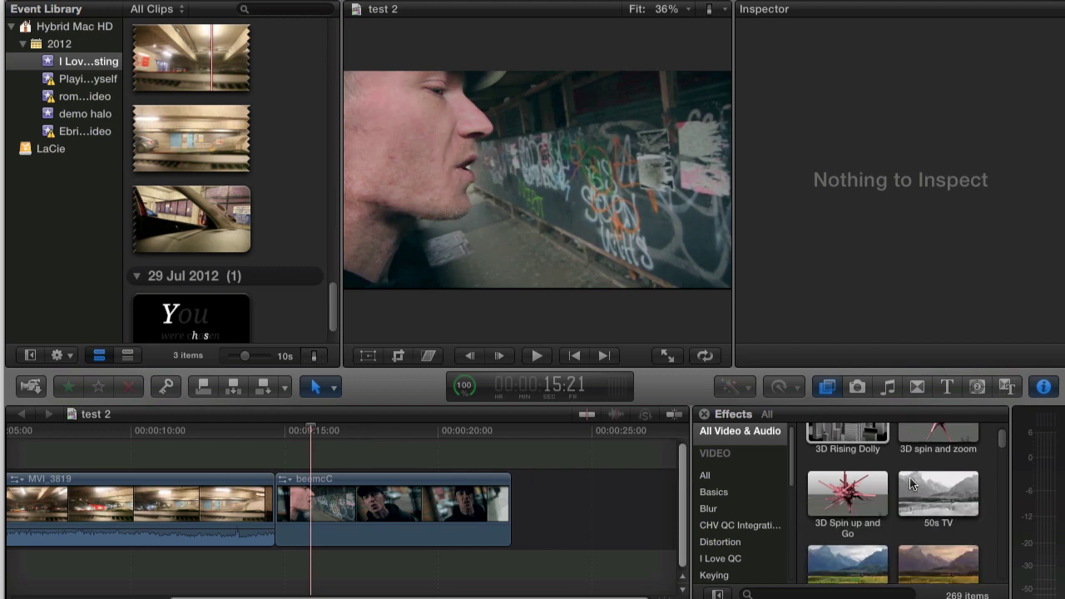
{"action": "scroll", "coordinate": [911, 483], "scroll_direction": "up", "scroll_amount": 4}
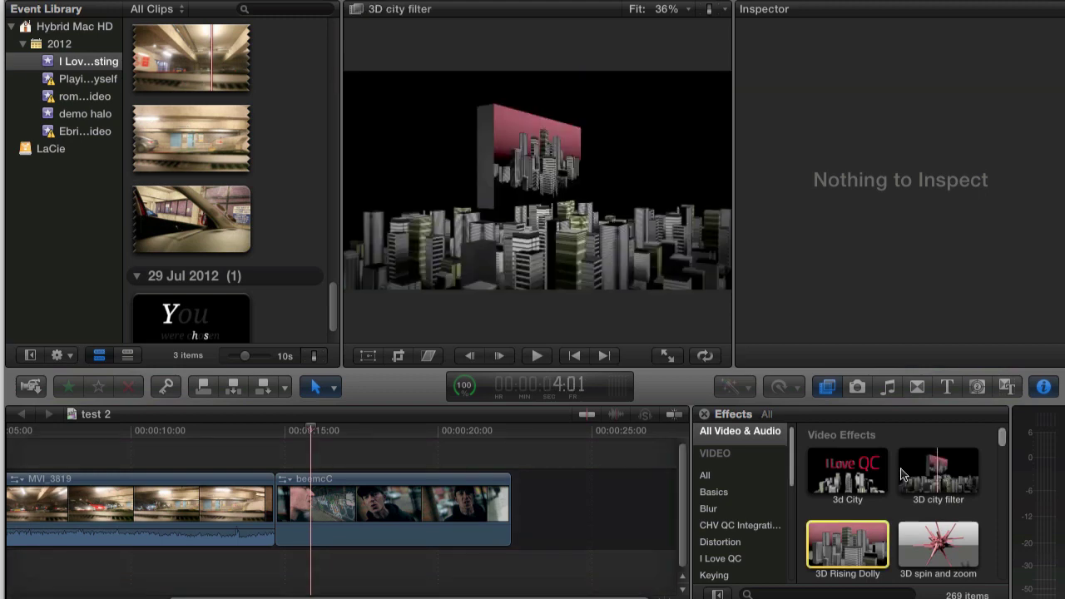
Apply the 3D city filter to beemcC, preview it, and set its Mix to 48.53%.
{"action": "left_click_drag", "start_coordinate": [937, 472], "coordinate": [398, 511]}
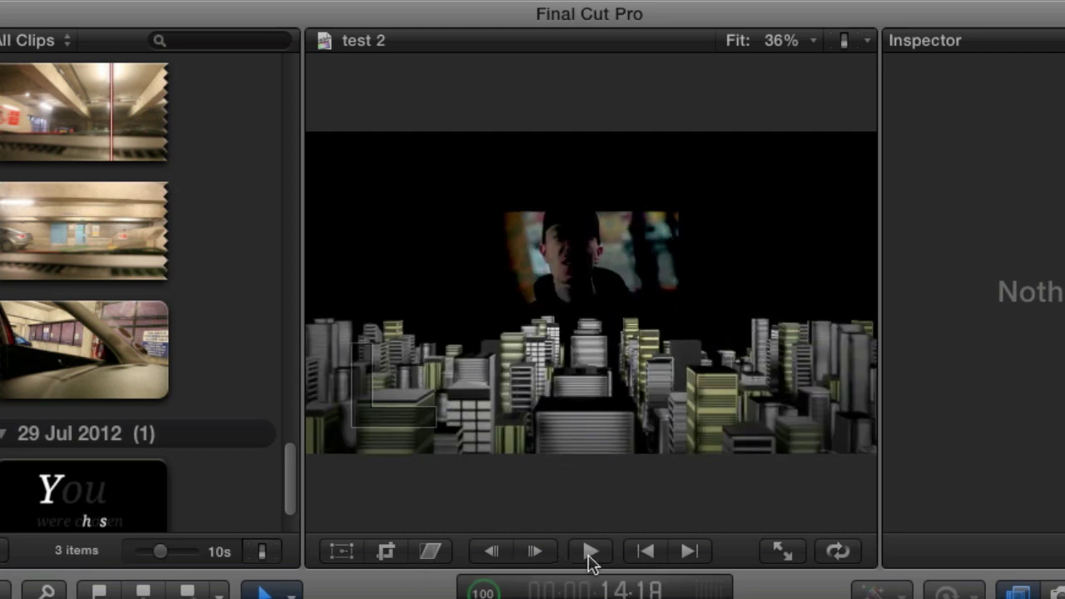
{"action": "left_click", "coordinate": [589, 554]}
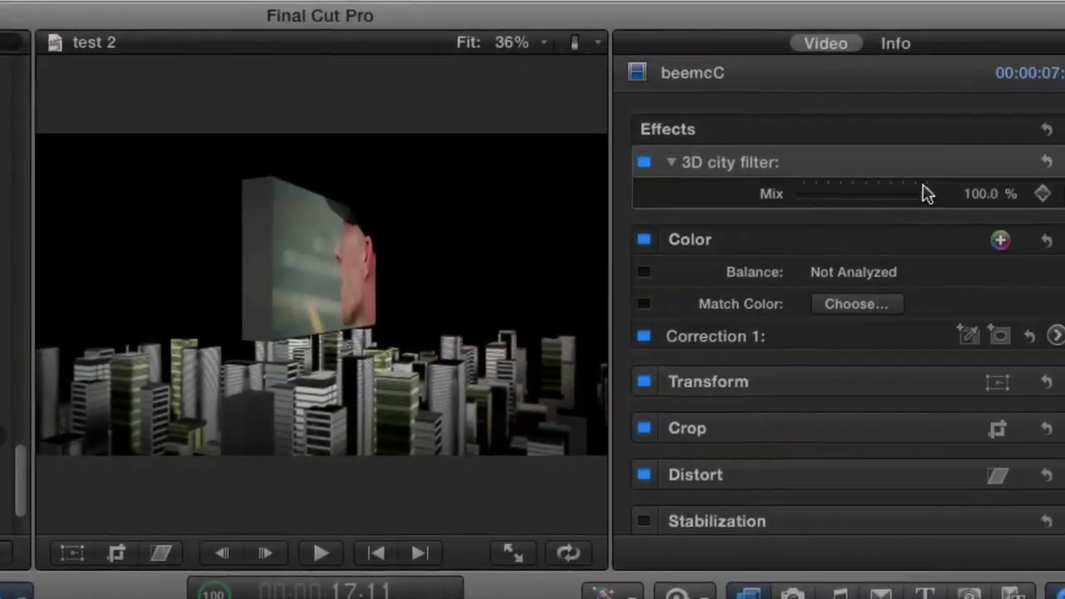
{"action": "left_click_drag", "start_coordinate": [926, 193], "coordinate": [863, 199]}
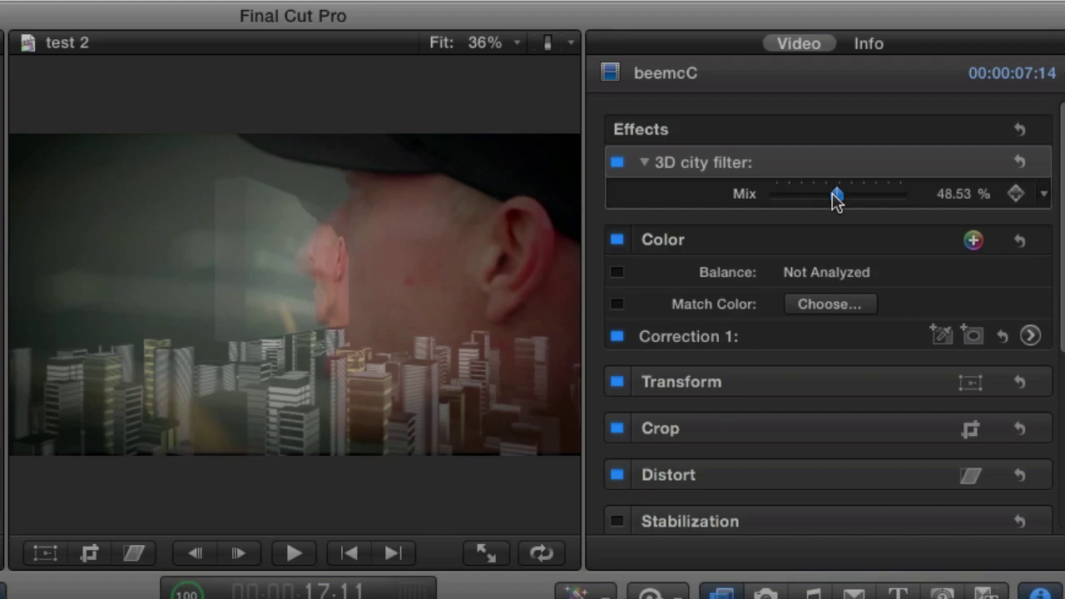